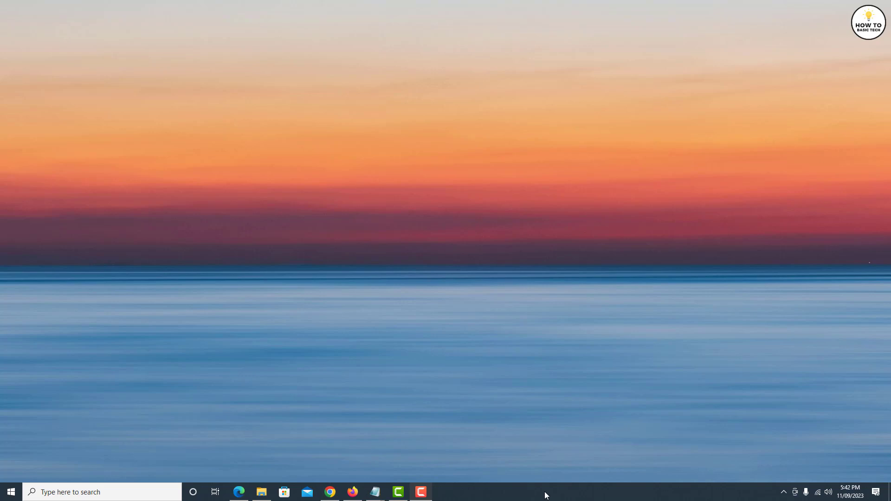
- Search for 'settings' from the taskbar so the Settings app appears as best match
click(84, 495)
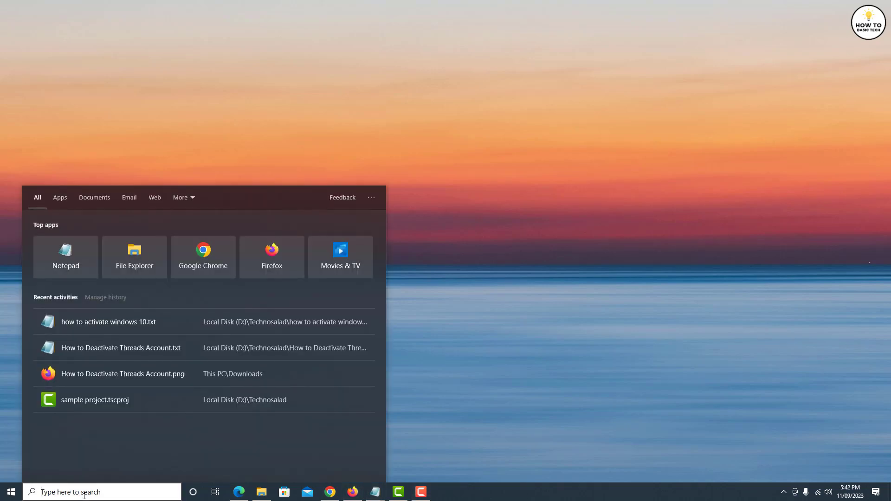
text(settings)
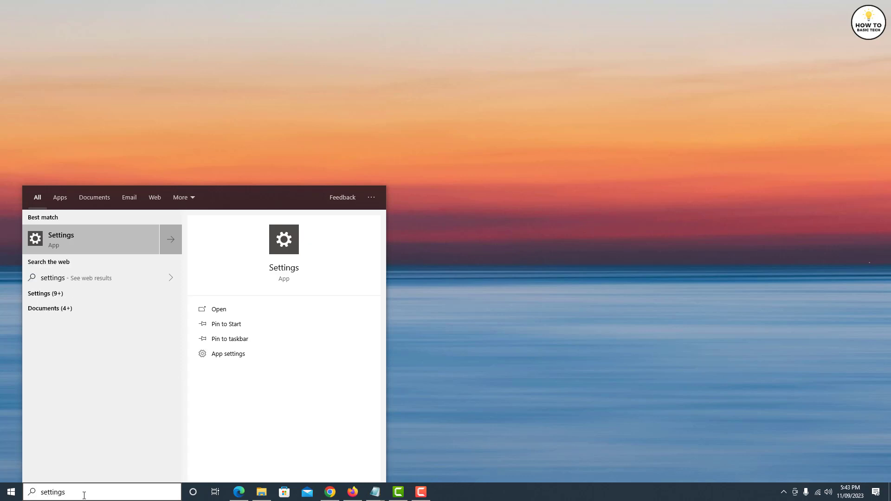
- Launch Settings, centre its window and enter the System section
key(Return)
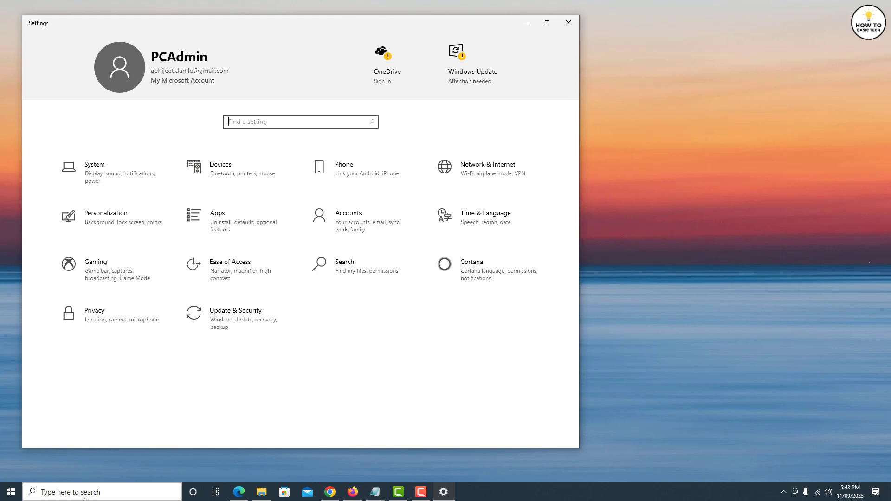
drag(256, 32, 400, 36)
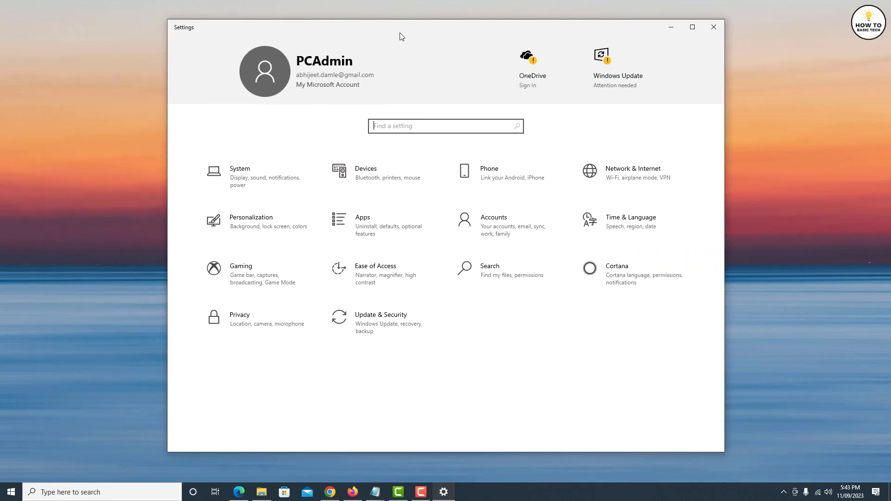
click(245, 180)
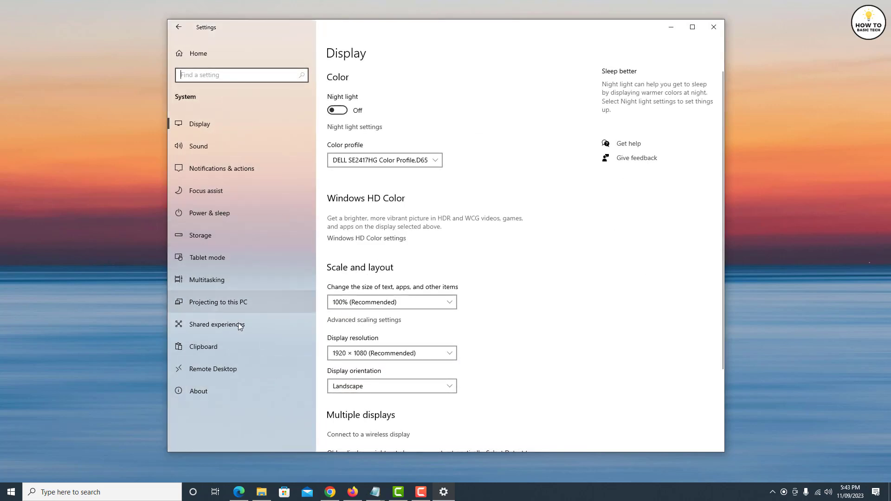
- Show the About page for this PC with its product key and edition links
click(199, 392)
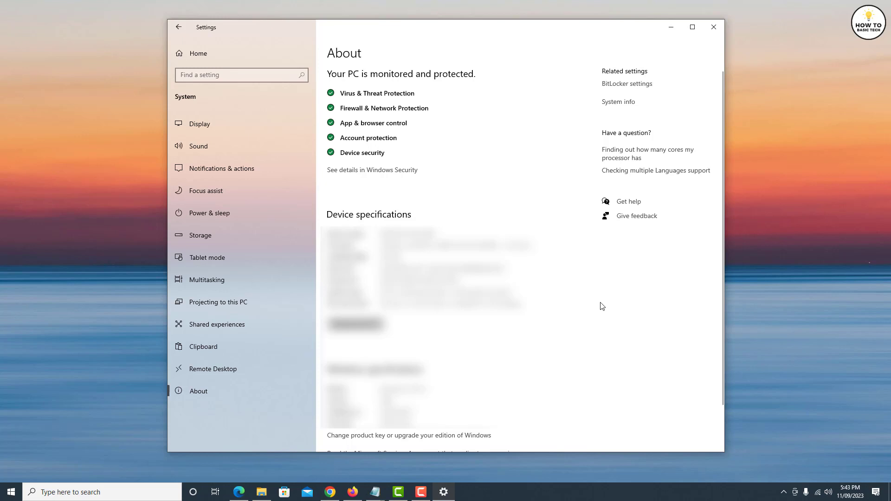
scroll(602, 306, down, 2)
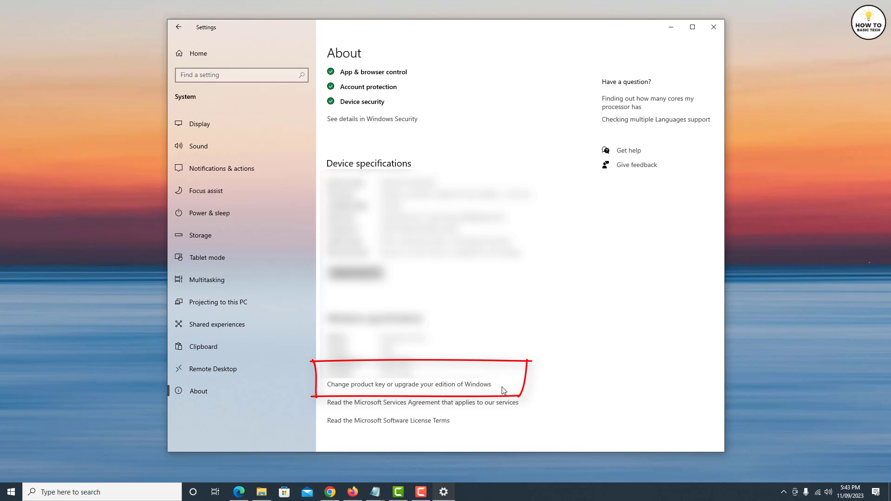
- Go to the Activation page and start 'Change product key' to enter a new key
click(425, 385)
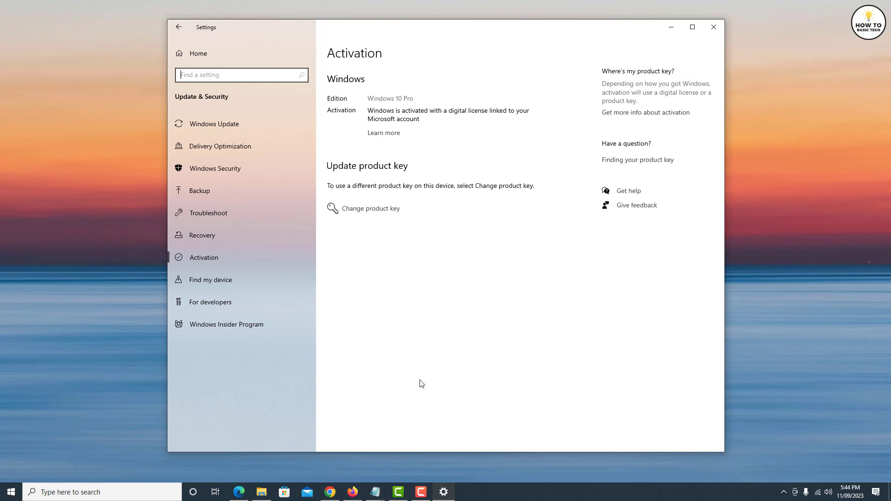
click(369, 211)
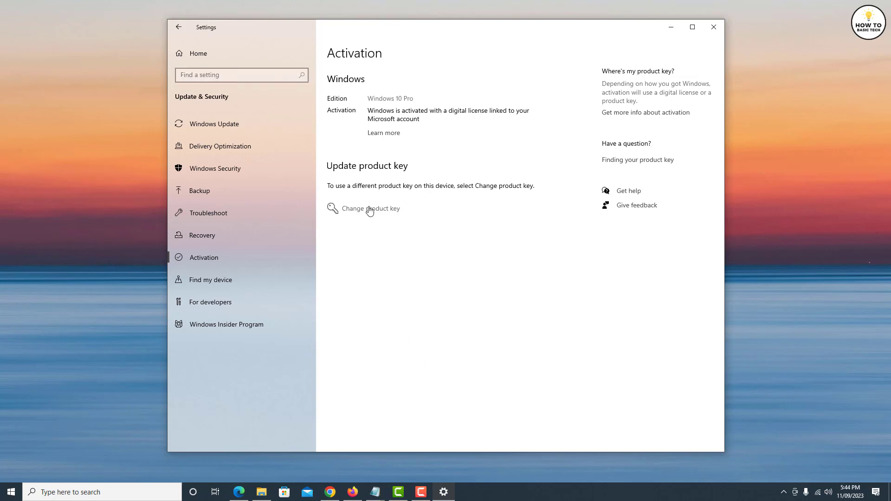